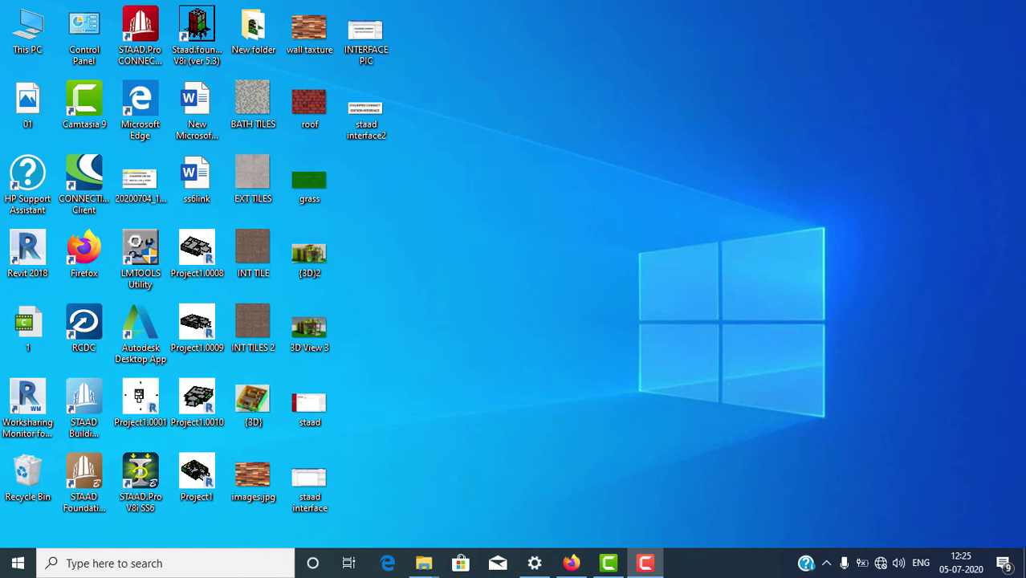
Launch STAAD.Pro V8i SS6 in trial mode and dismiss the error message
double_click(142, 506)
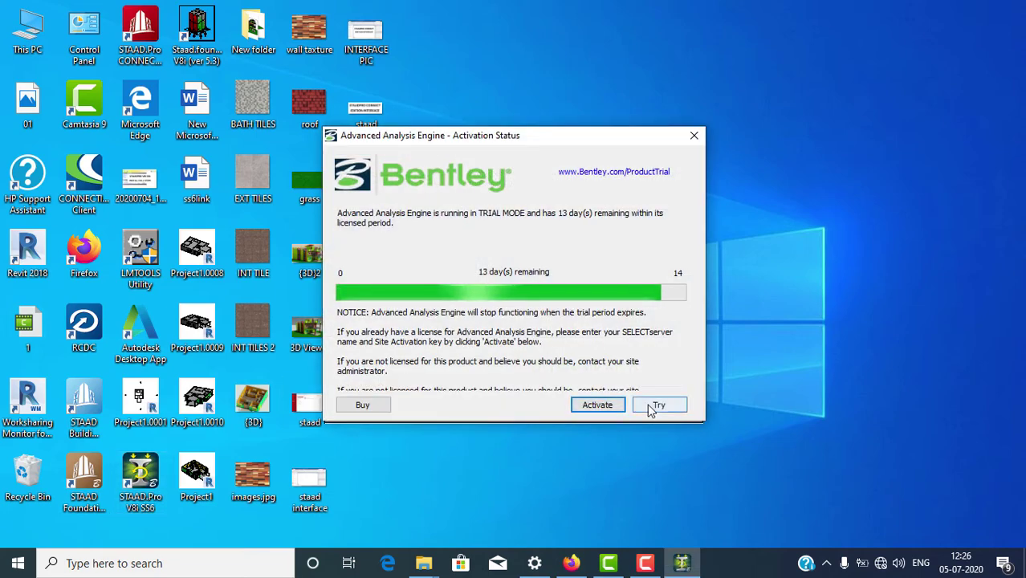
left_click(654, 406)
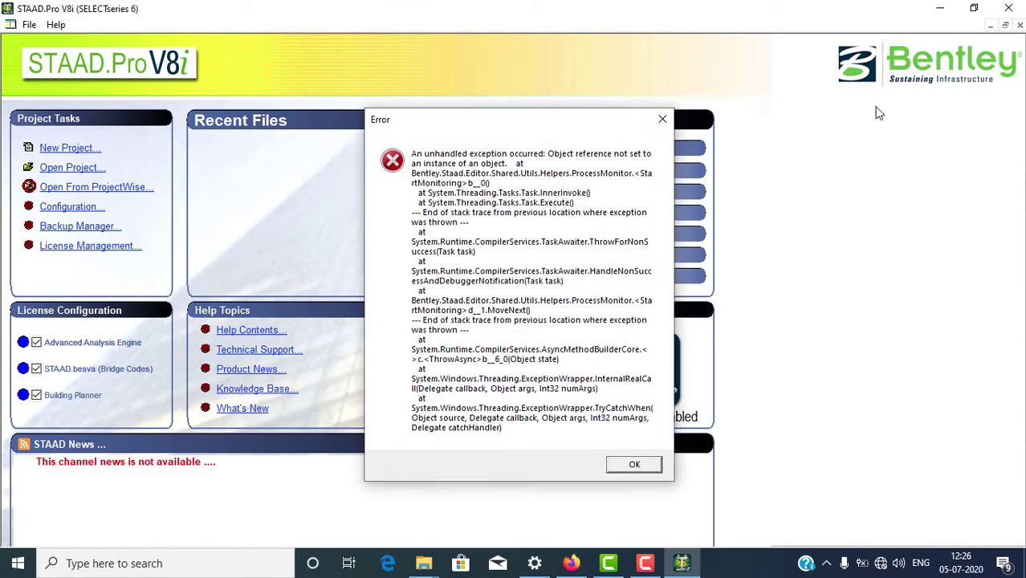
left_click(628, 468)
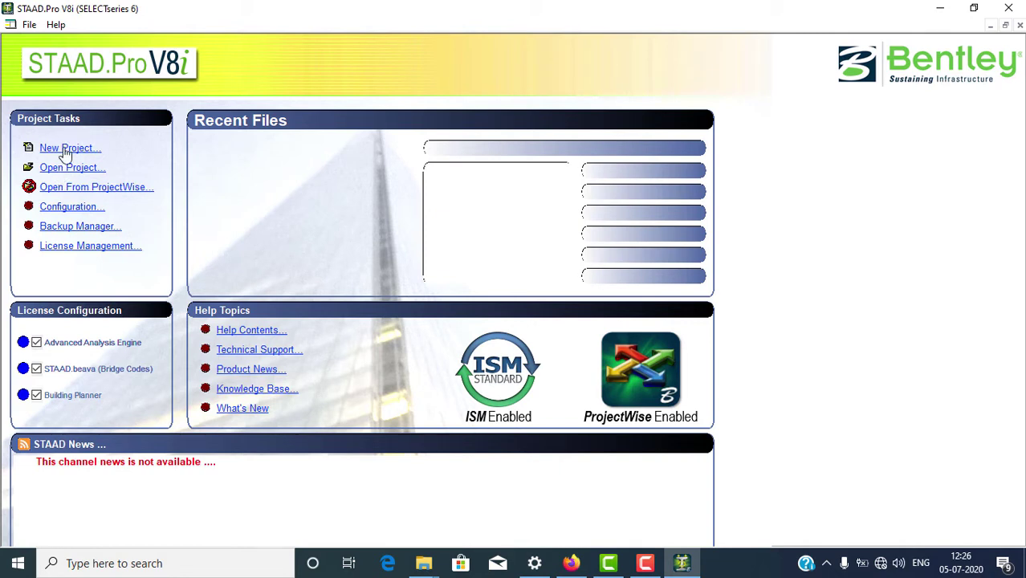
Start a new project and view the descriptions of the Plane, Floor, Truss and Space structure types
left_click(65, 150)
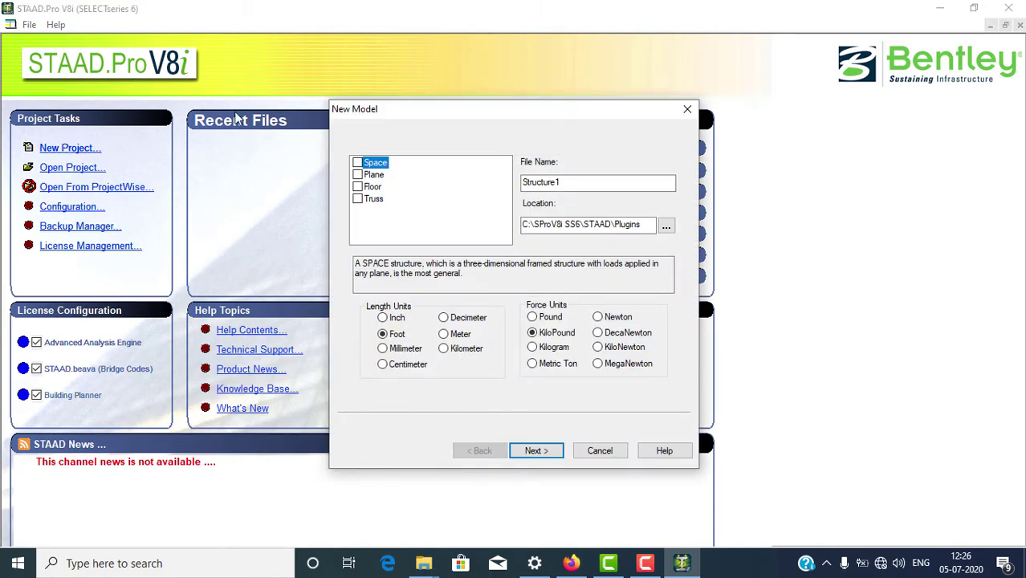
left_click_drag(412, 108, 374, 68)
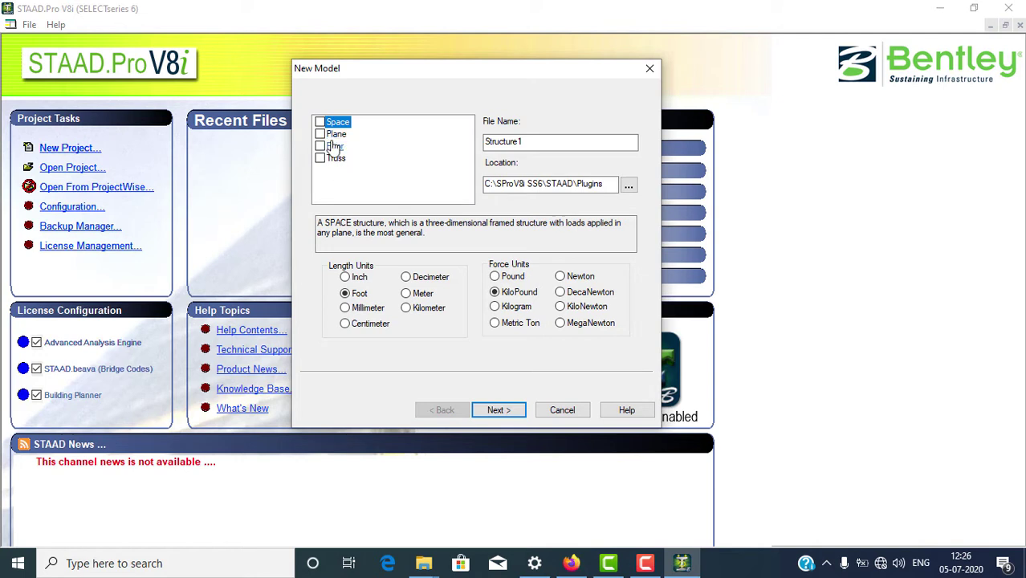
left_click(342, 135)
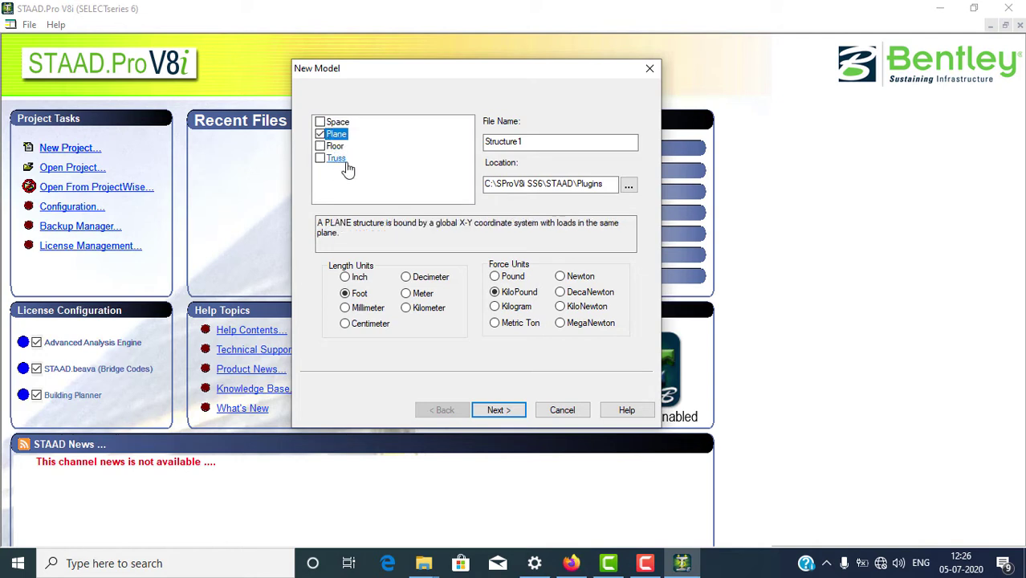
left_click(332, 146)
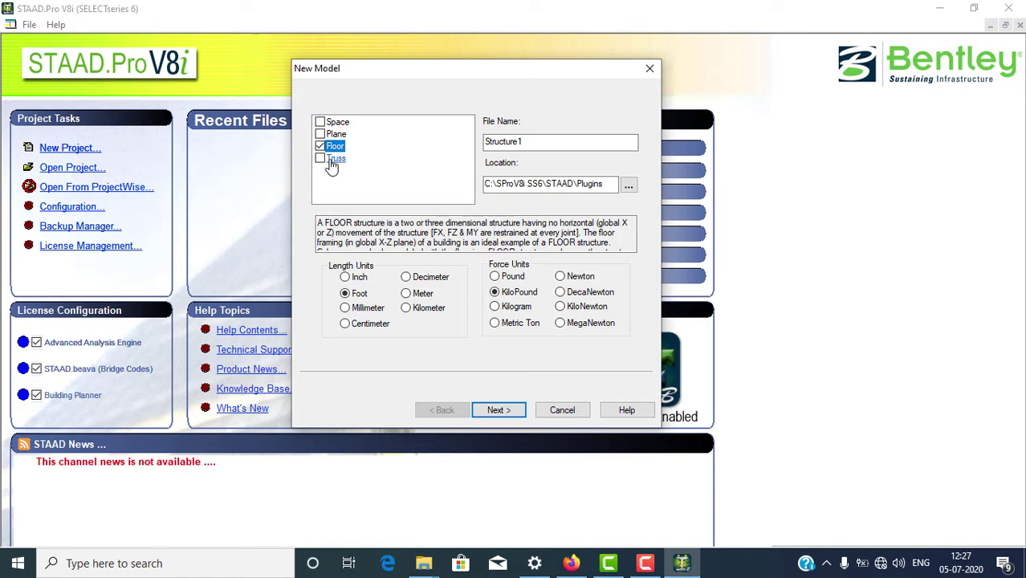
left_click(338, 158)
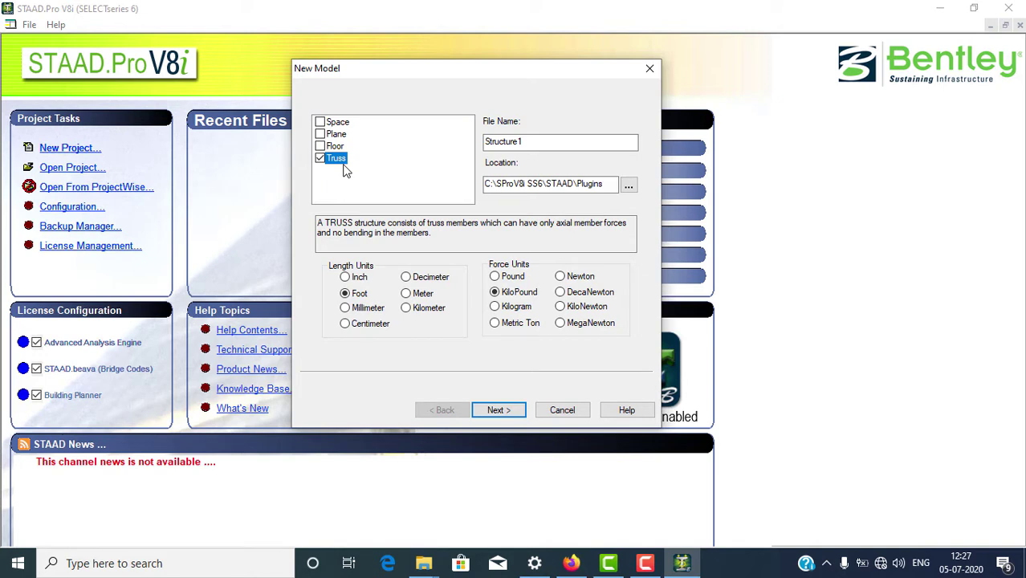
left_click(337, 122)
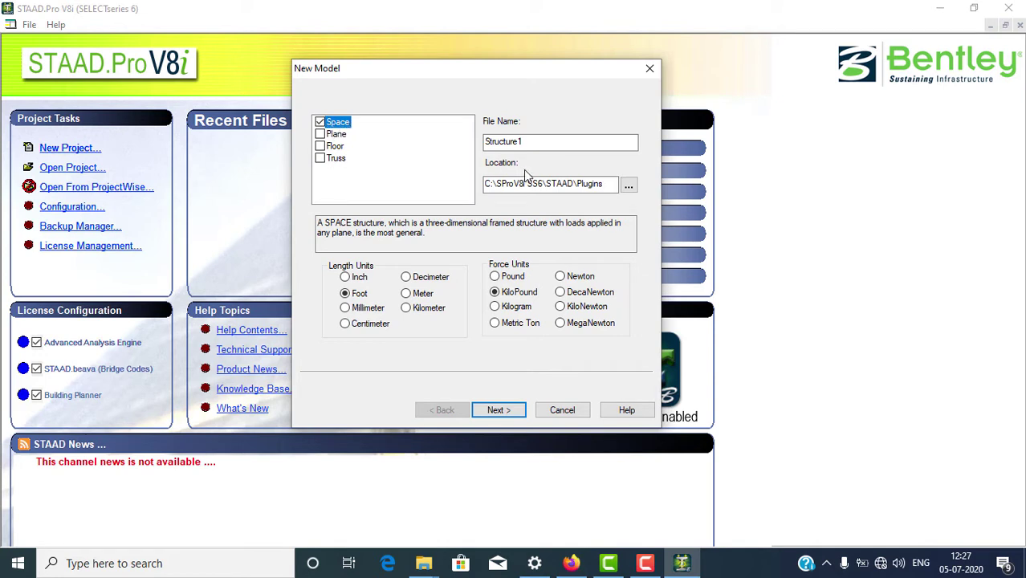
left_click_drag(526, 142, 447, 143)
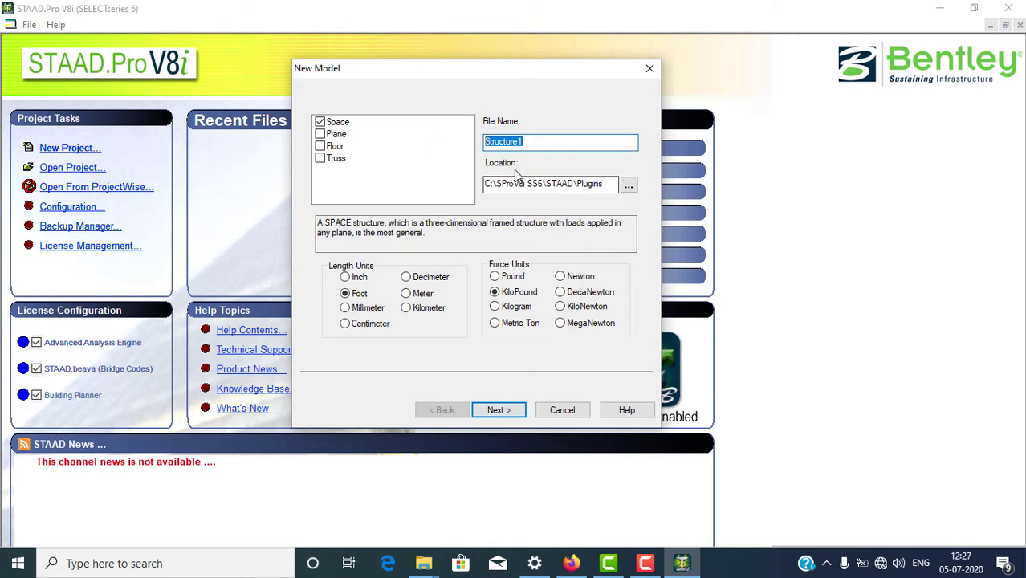
left_click(629, 187)
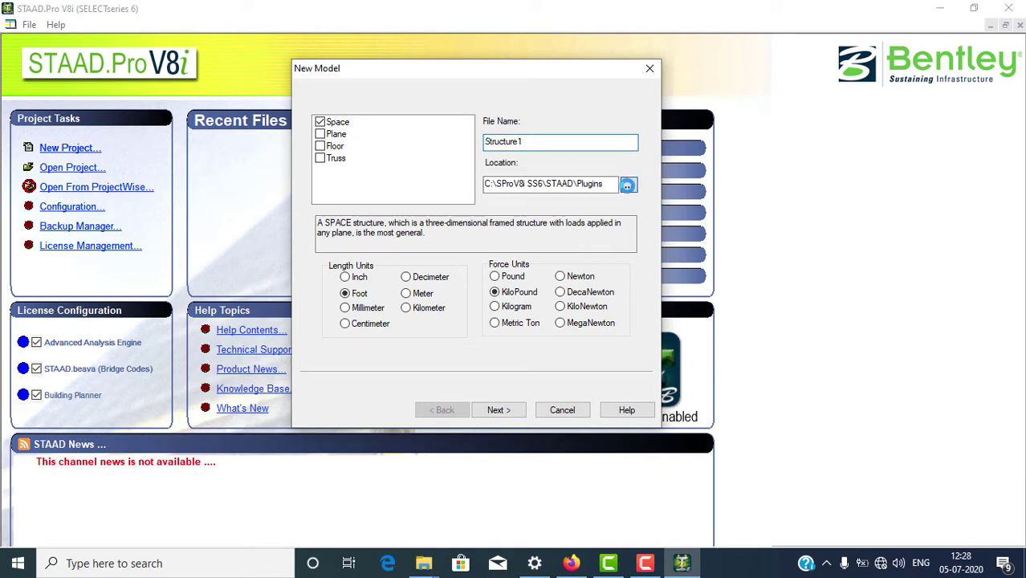
scroll(485, 291, "up", 10)
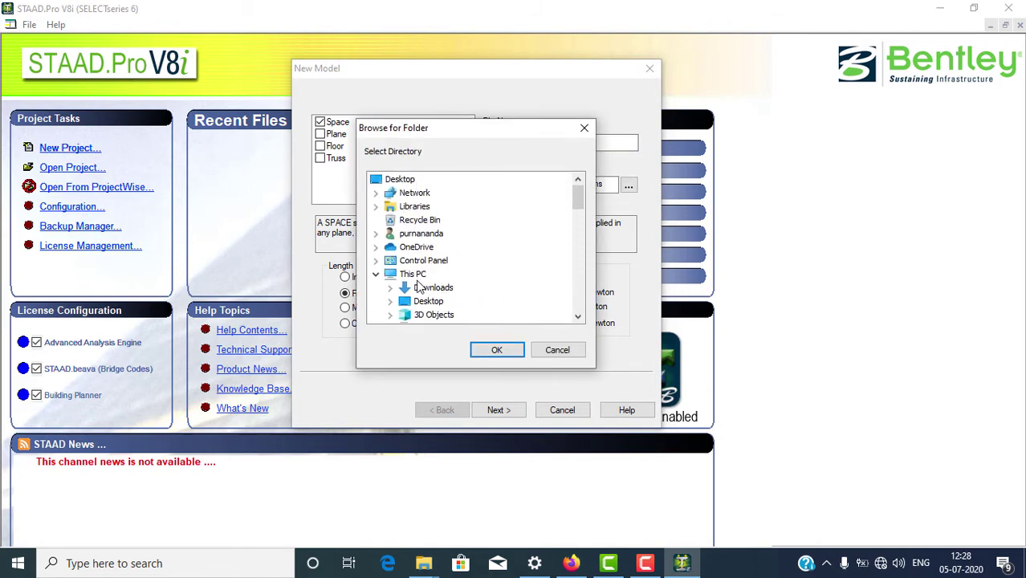
double_click(414, 275)
double_click(417, 275)
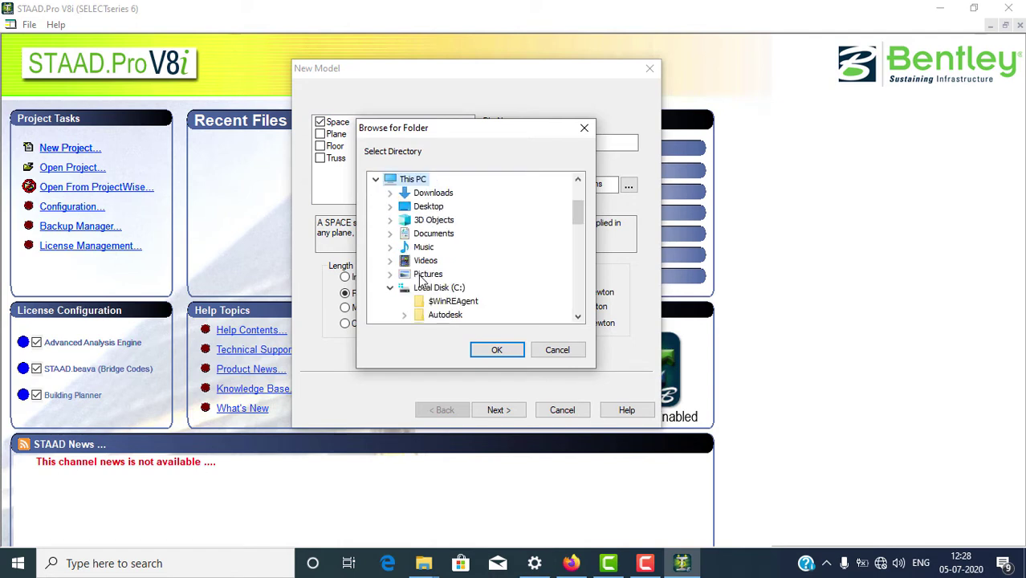
scroll(452, 293, "down", 10)
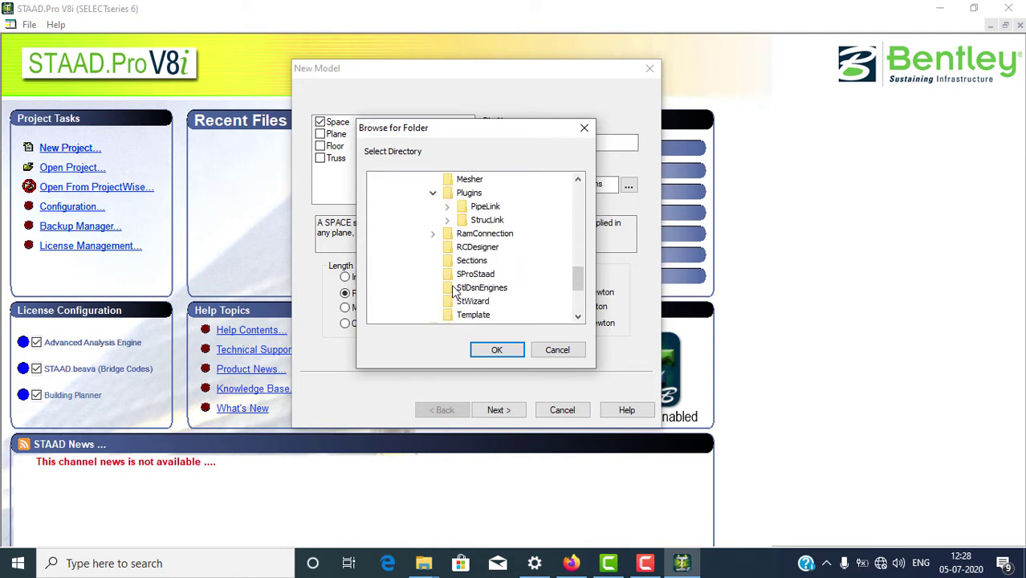
scroll(454, 291, "down", 3)
double_click(454, 288)
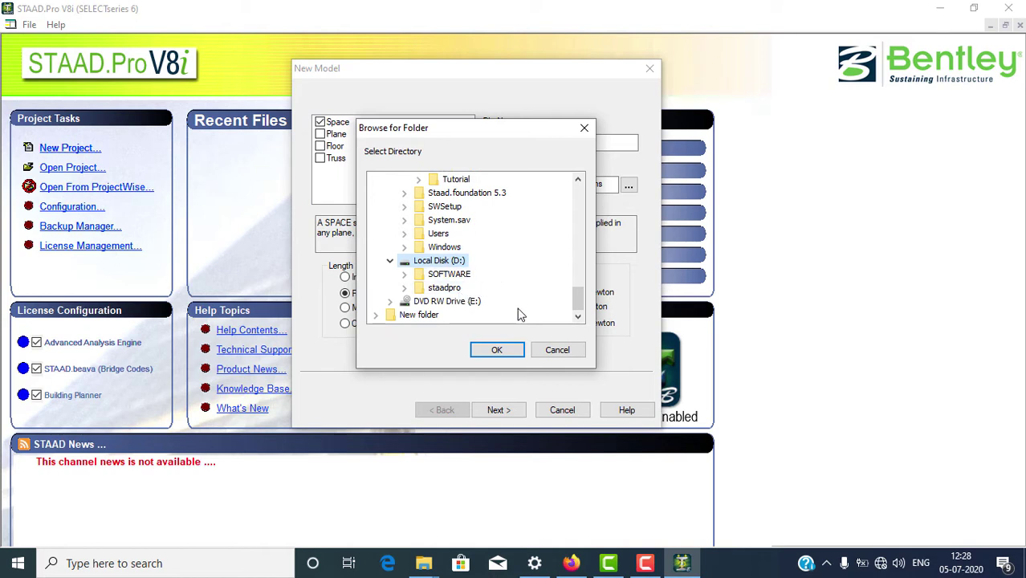
left_click(567, 360)
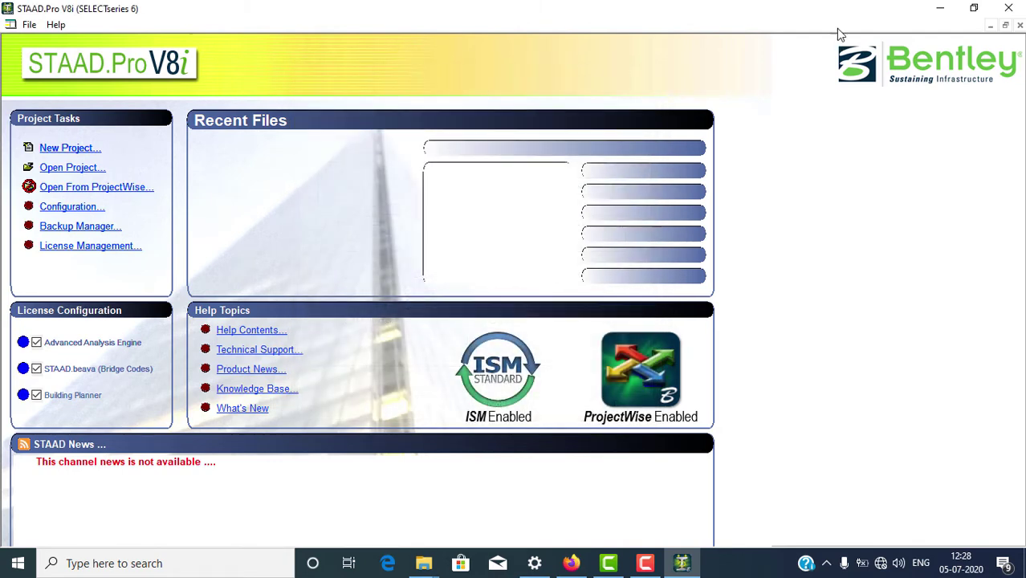
left_click(650, 69)
Switch to File Explorer and create a folder named STAAD PRO V8I on Local Disk (D:)
left_click(940, 8)
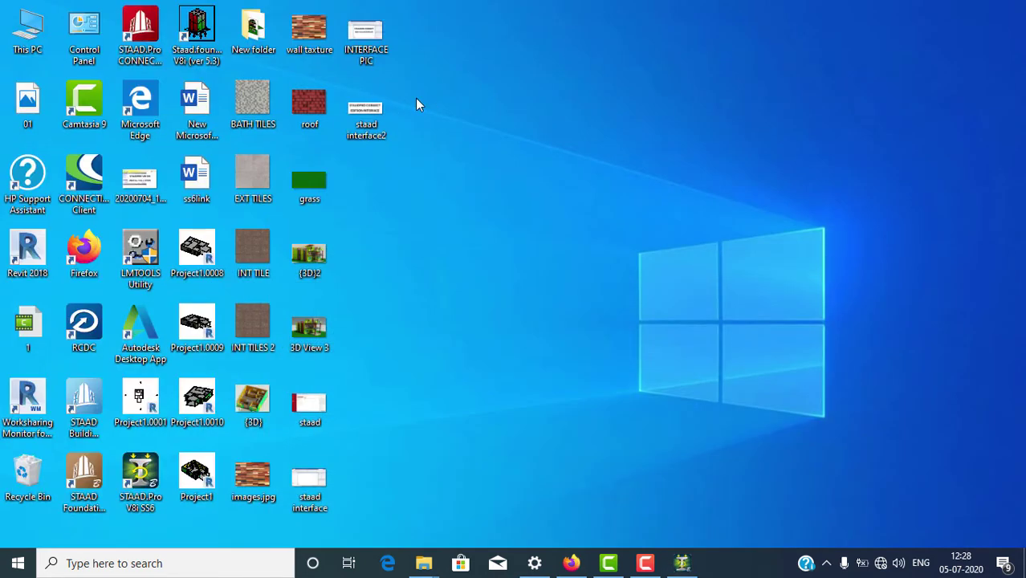
double_click(31, 34)
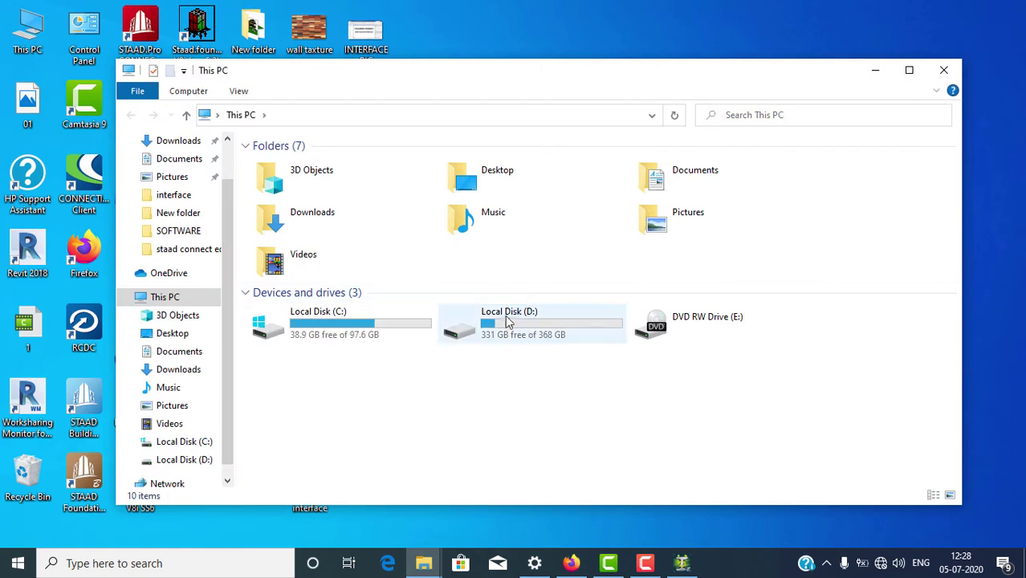
double_click(506, 320)
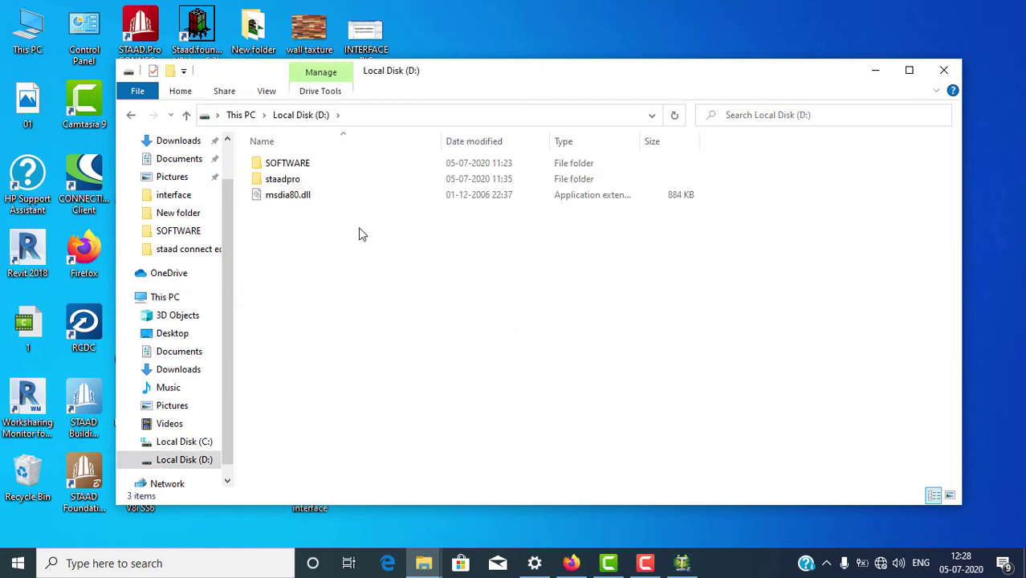
right_click(315, 217)
mouse_move(368, 397)
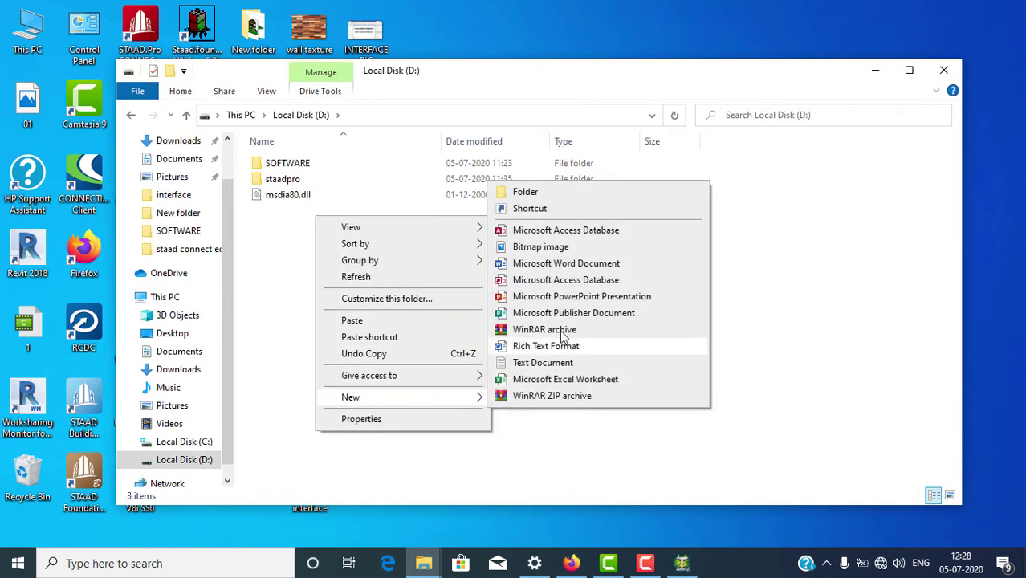
left_click(550, 192)
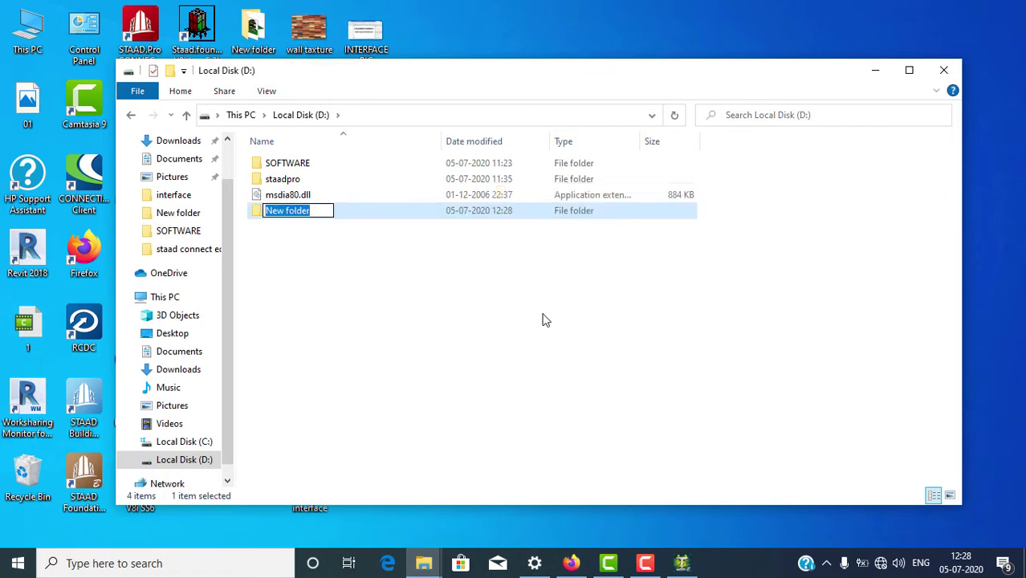
type("ST")
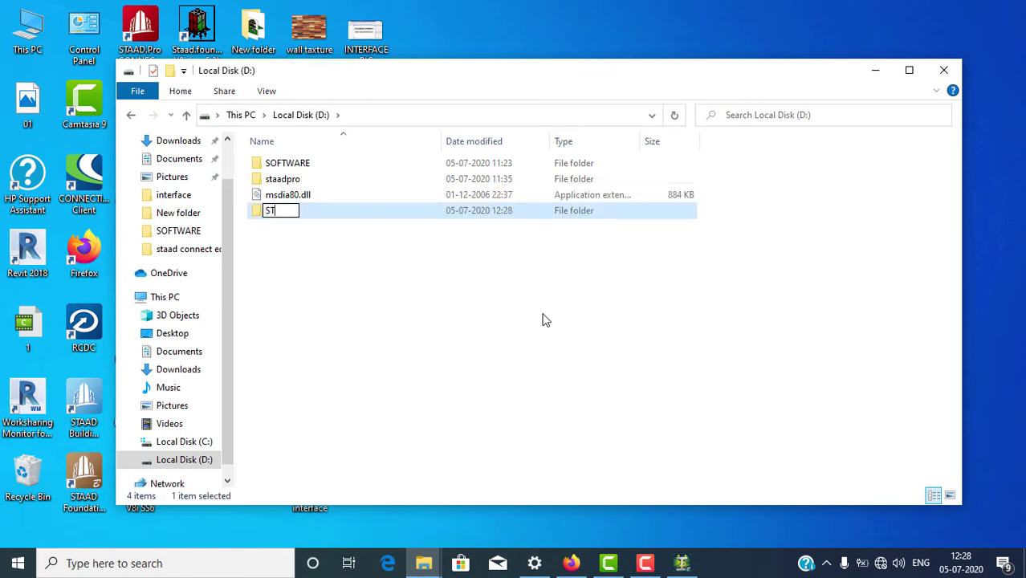
type("AAD O")
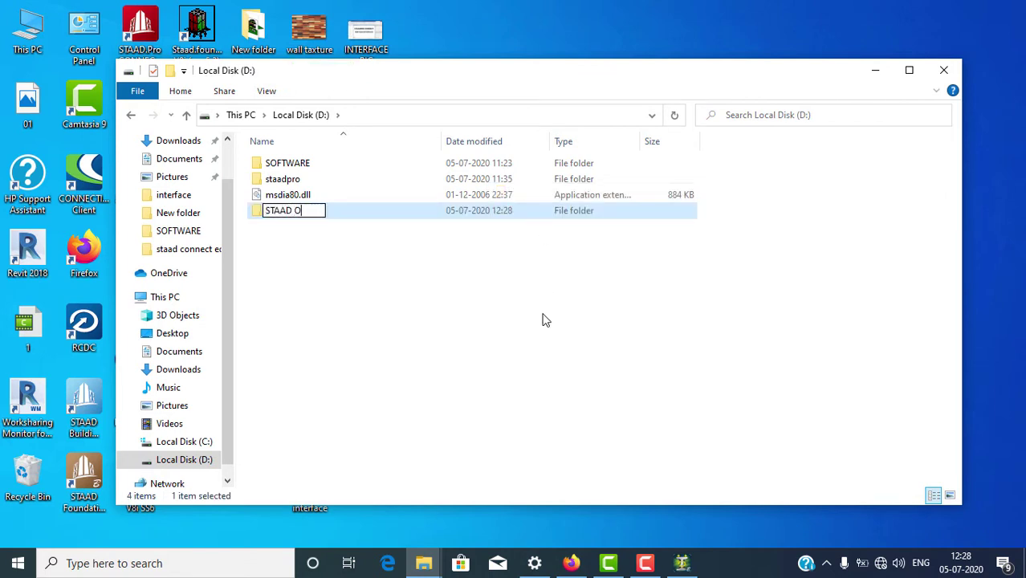
key("BackSpace")
type("PRO V8i")
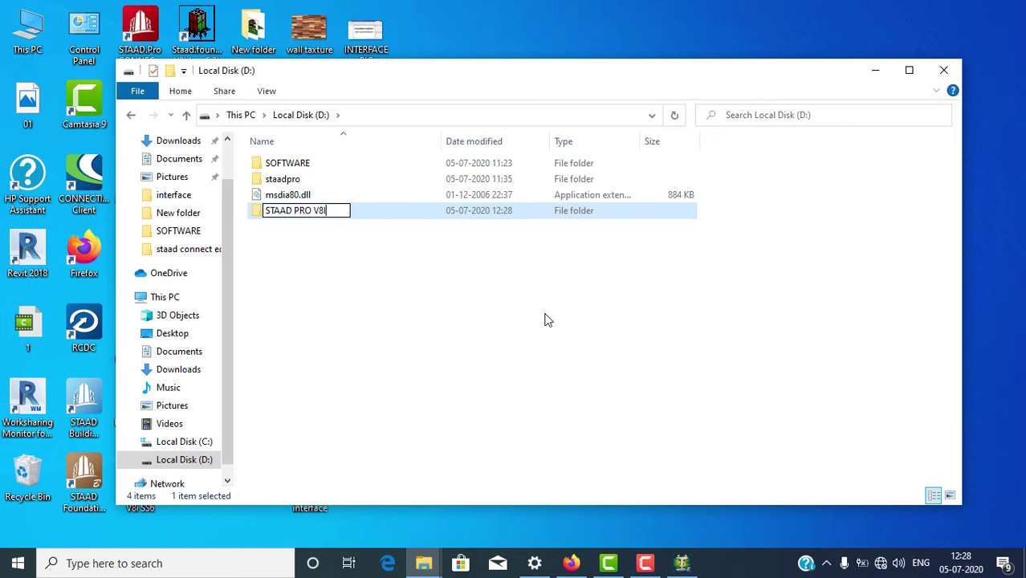
left_click(600, 314)
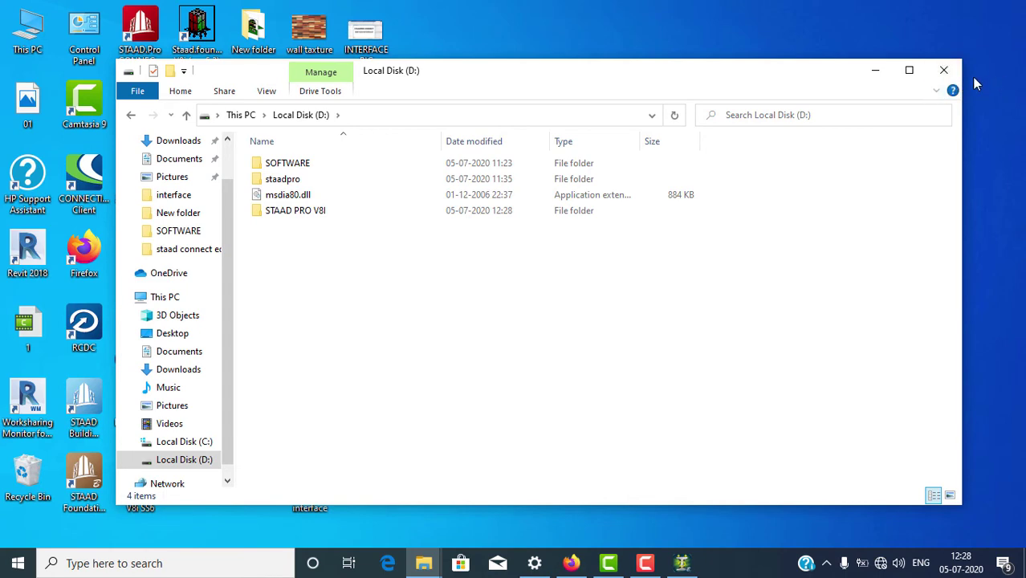
left_click(945, 70)
Return to STAAD.Pro and start a new project with the Space structure type
left_click(682, 563)
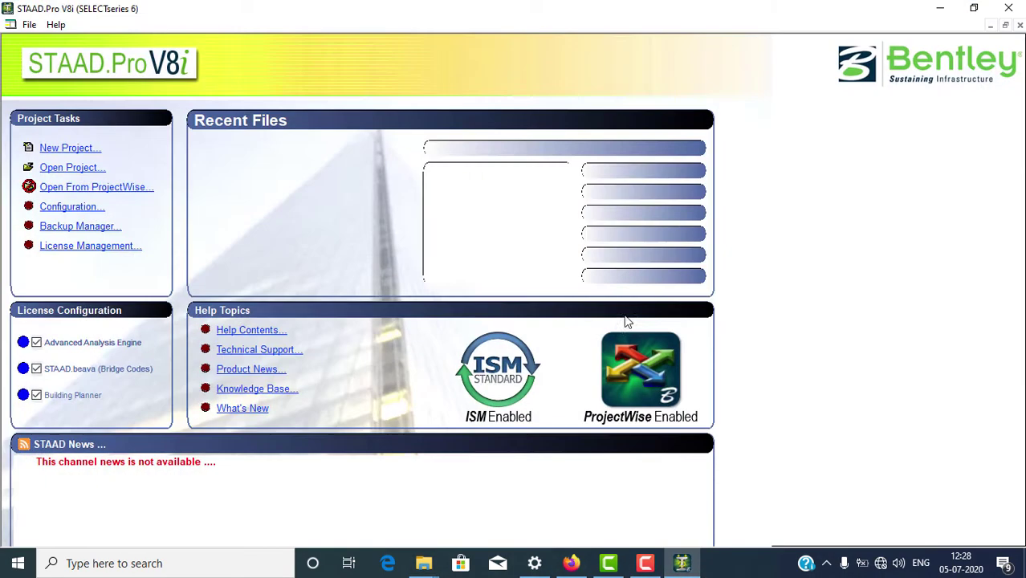
left_click(72, 151)
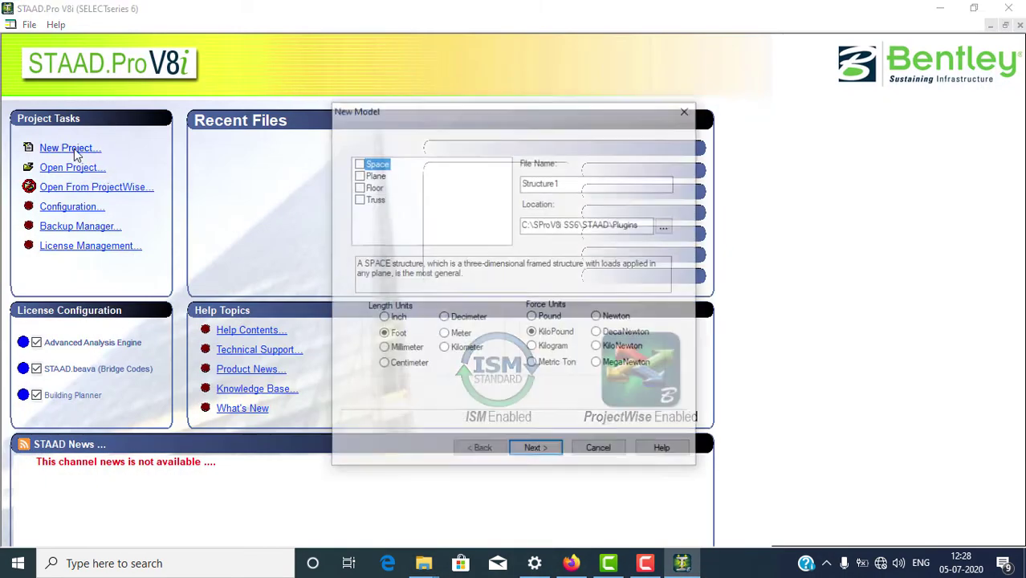
left_click(382, 165)
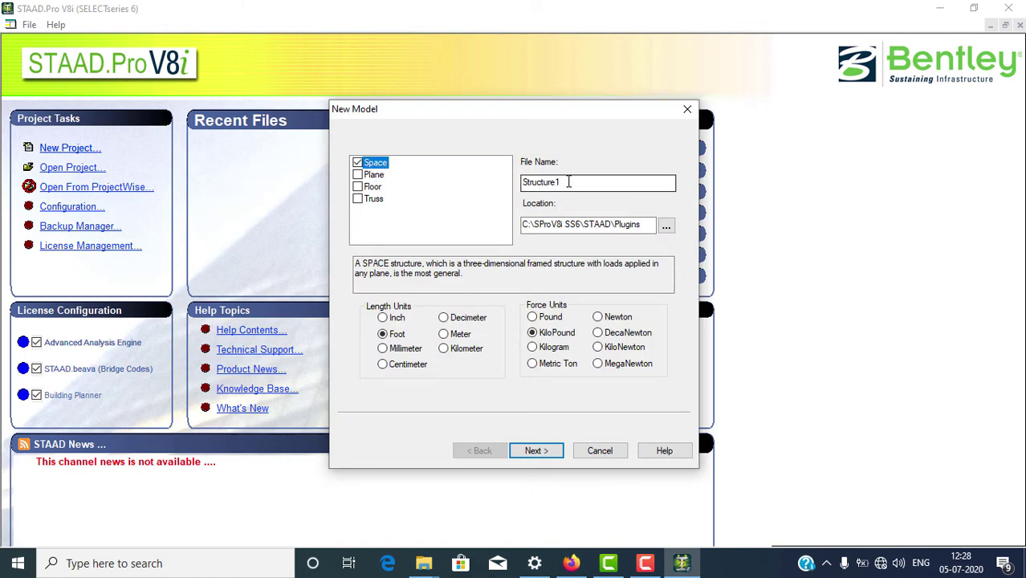
Set the new model's save location to the D:\STAAD PRO V8I folder
left_click(666, 228)
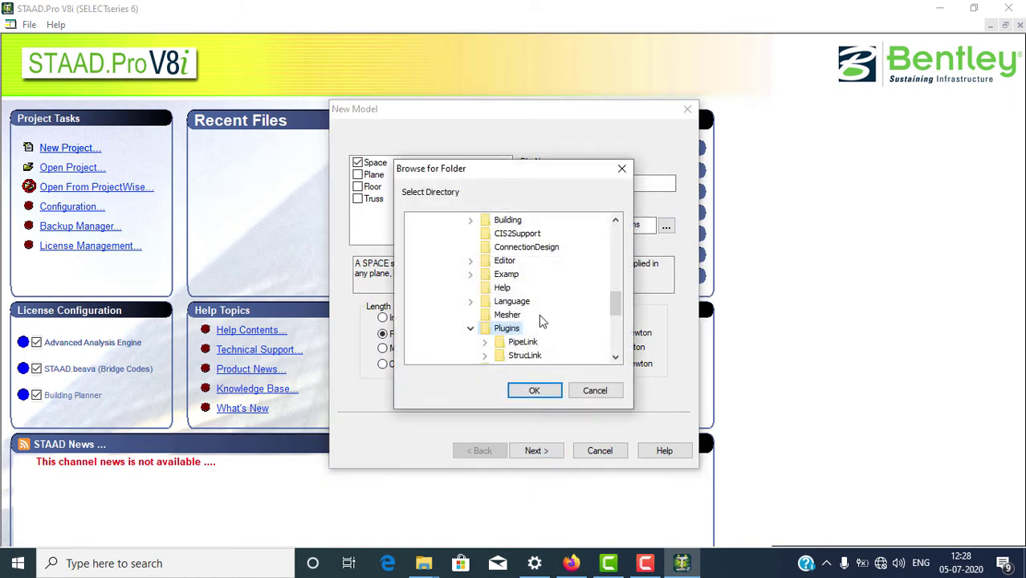
scroll(534, 333, "up", 10)
scroll(530, 326, "down", 15)
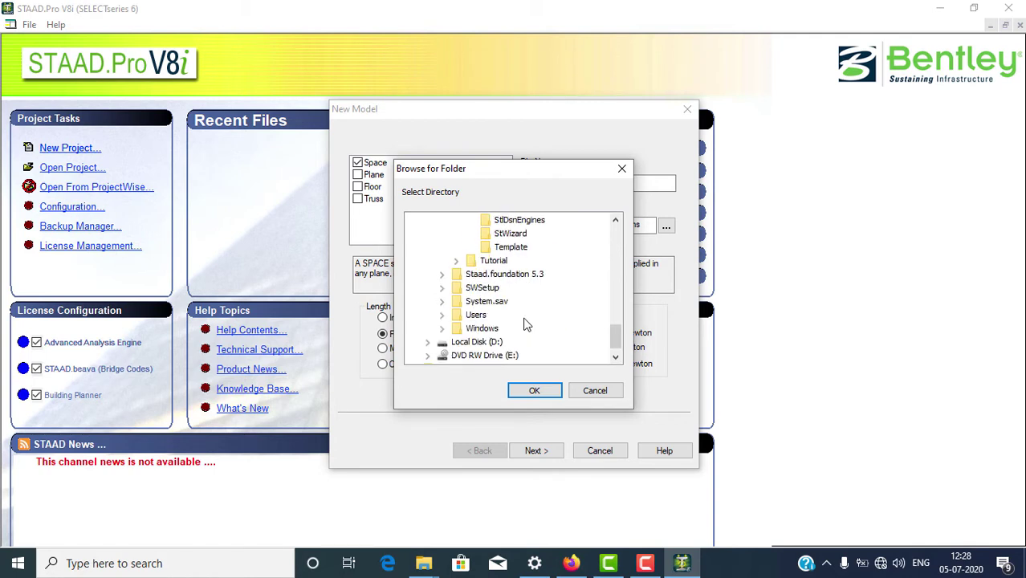
double_click(495, 343)
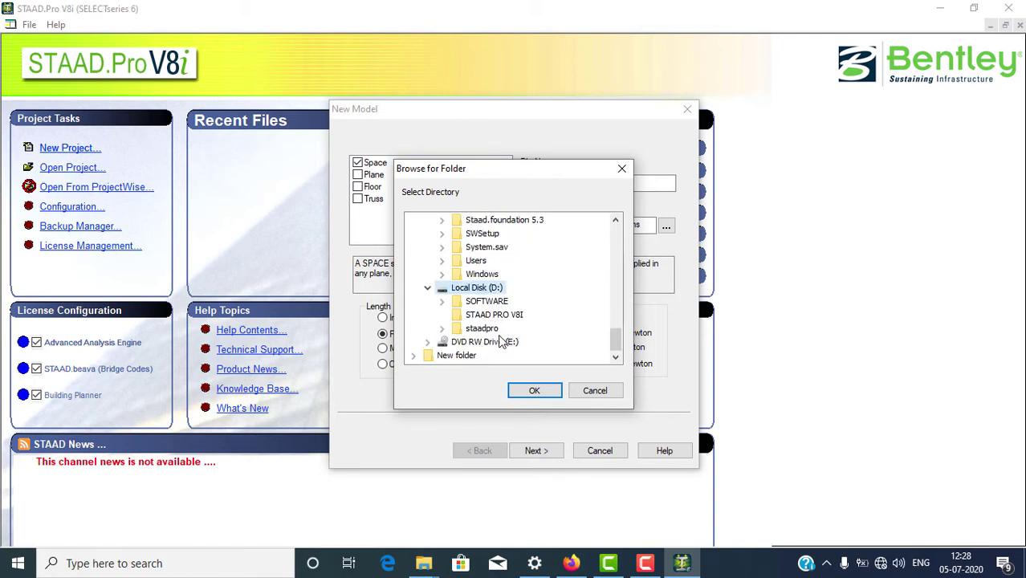
left_click(502, 315)
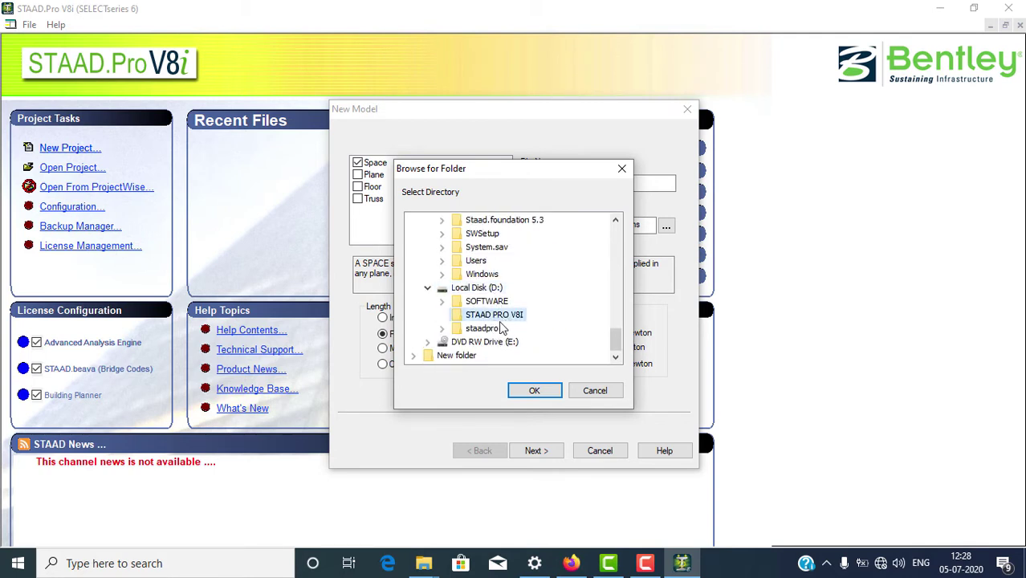
left_click(532, 390)
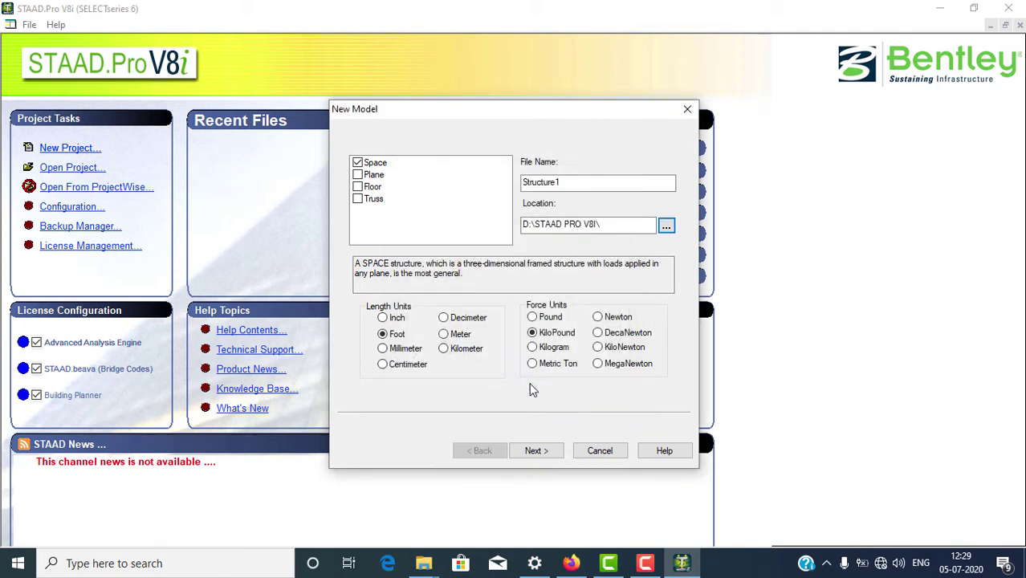
Set the new model's length unit to Meter and force unit to KiloNewton, and continue past the base unit warning
left_click(384, 334)
key("Tab")
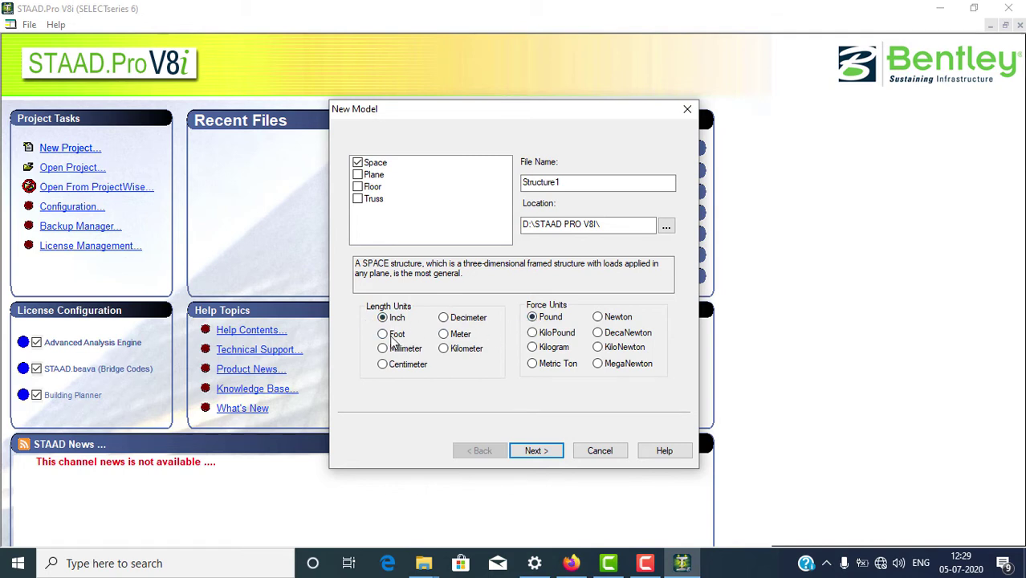
left_click(553, 334)
left_click(538, 450)
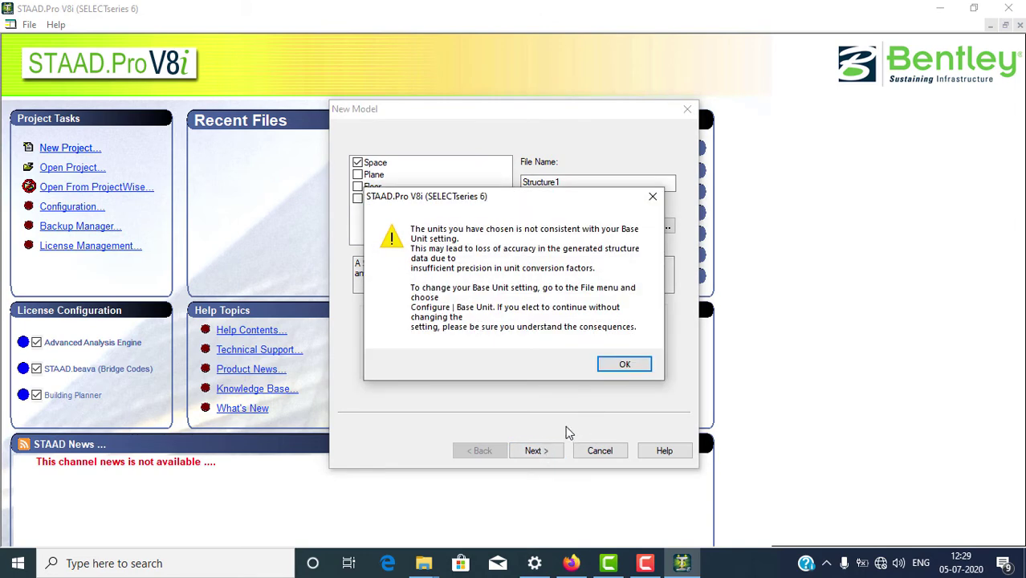
left_click(624, 364)
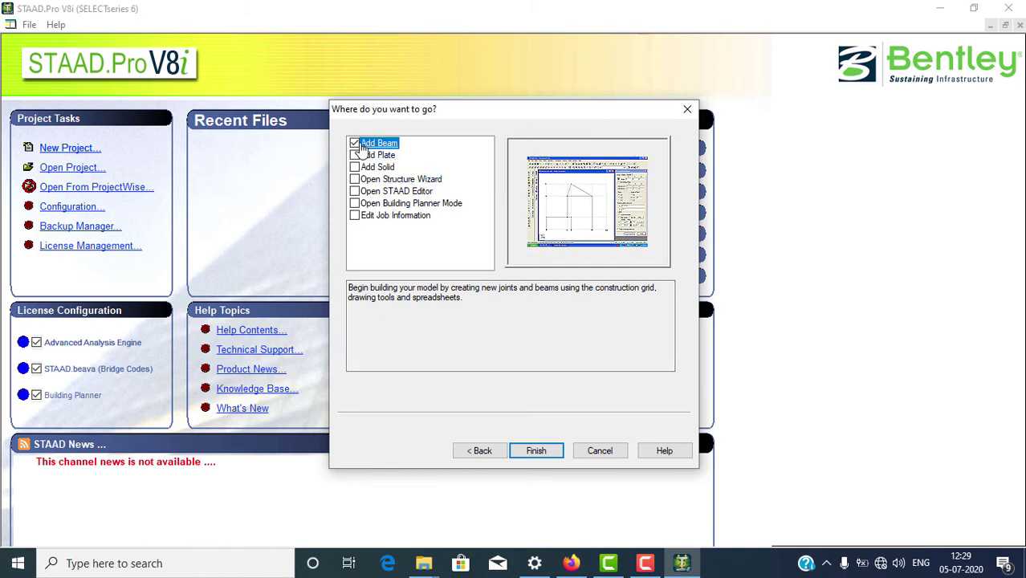
Finish creating the Structure1 model with Add Beam as the starting task, and close the Snap Node/Beam grid settings
left_click(546, 456)
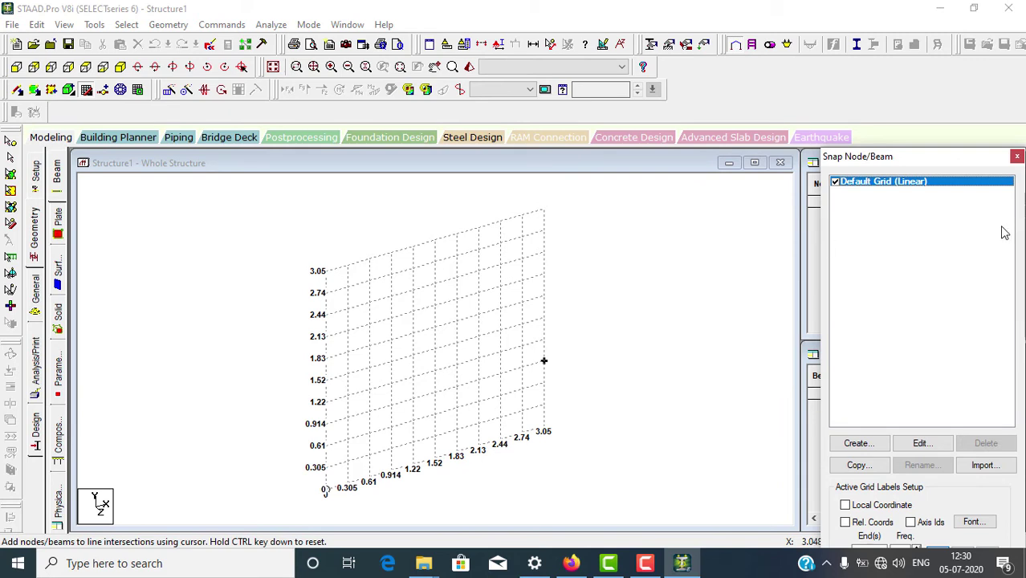
left_click(1018, 157)
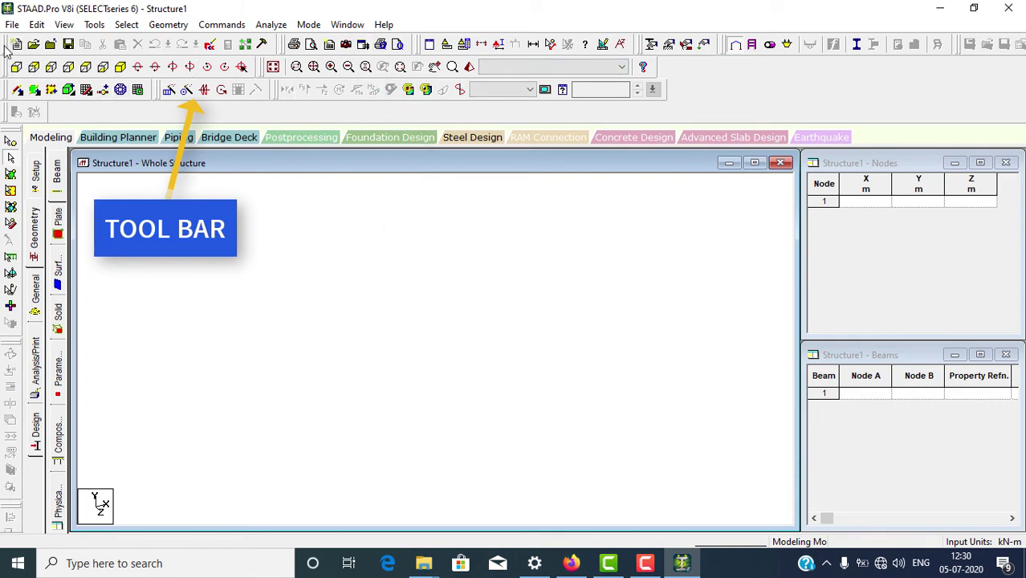
Shift the file toolbar slightly, then float the Geometry and Structure toolbars one after the other and dock each back in its row
left_click_drag(5, 46, 34, 41)
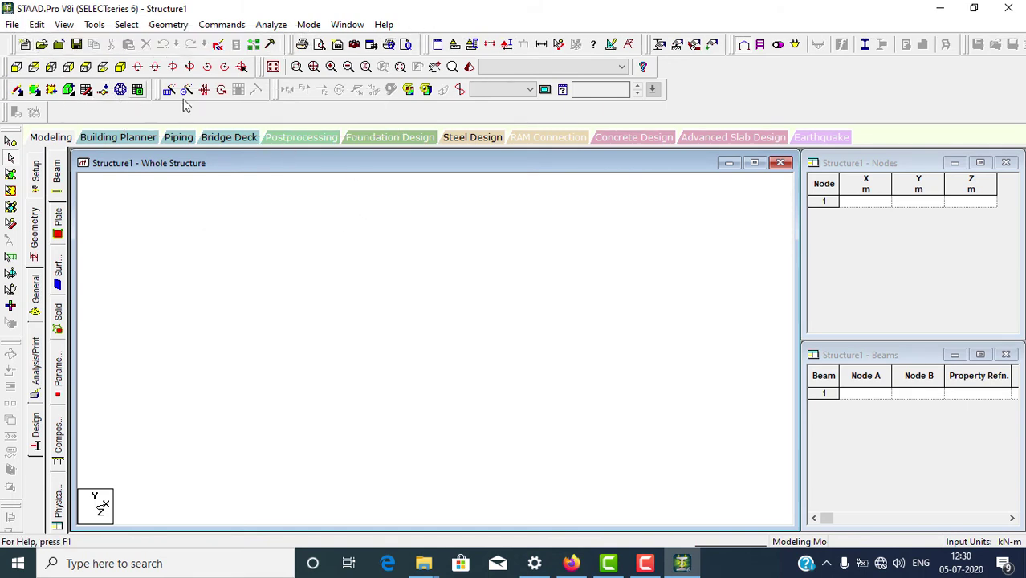
left_click_drag(6, 93, 269, 315)
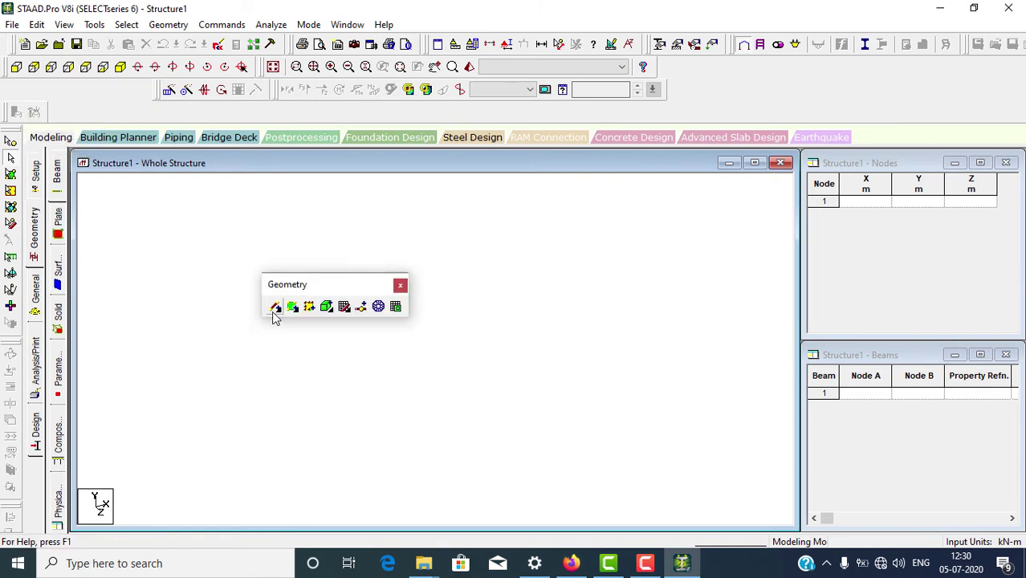
left_click_drag(316, 292, 53, 88)
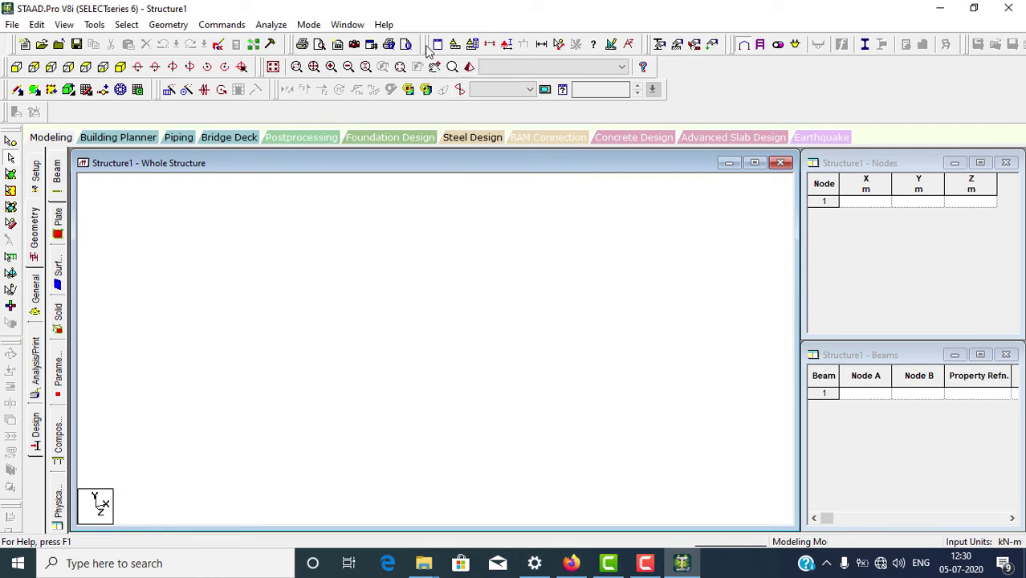
left_click_drag(427, 46, 368, 263)
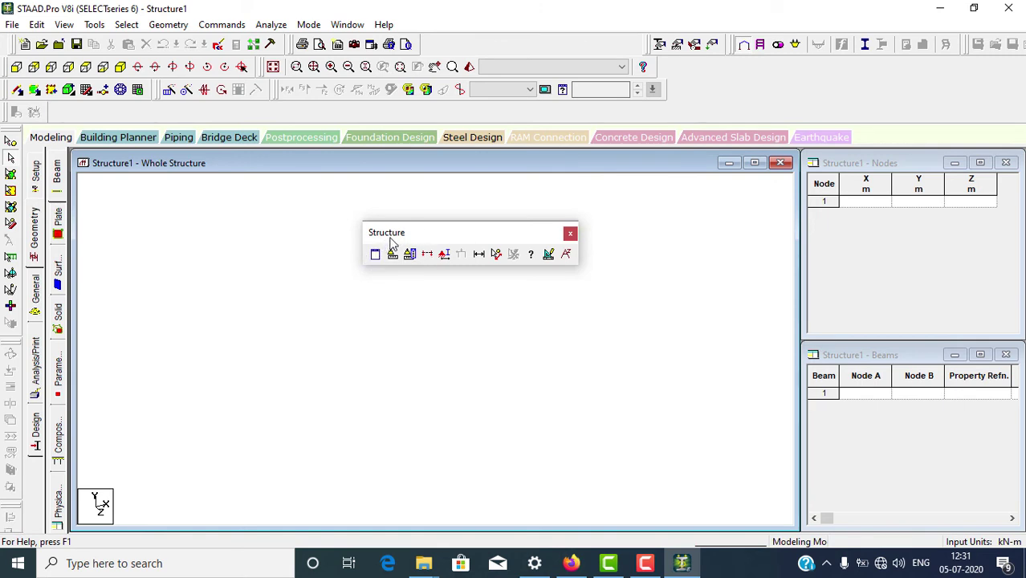
left_click_drag(392, 241, 470, 43)
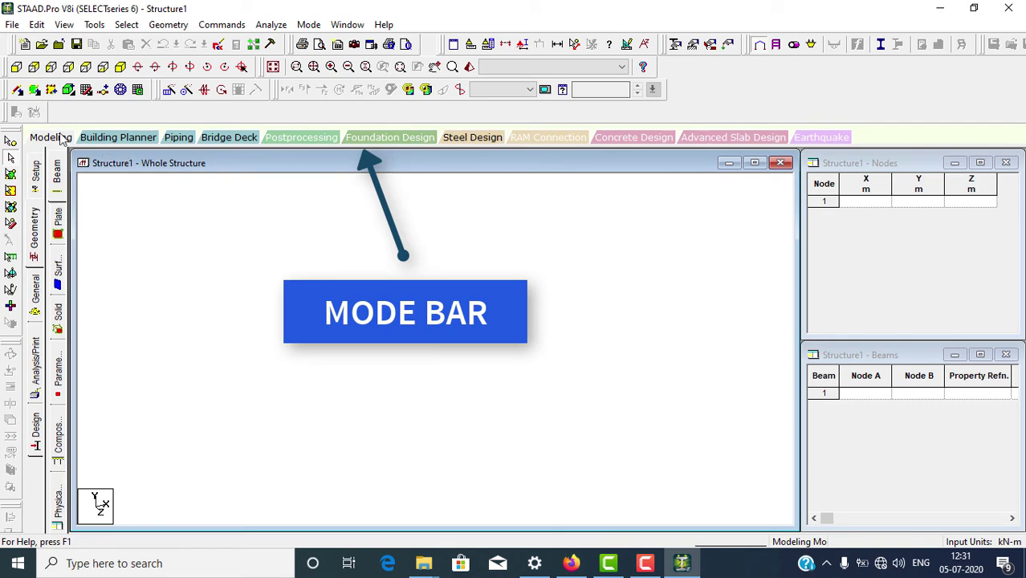
View the Building Planner mode, dismiss its project details form without creating a project, and return to Modeling mode
left_click(117, 137)
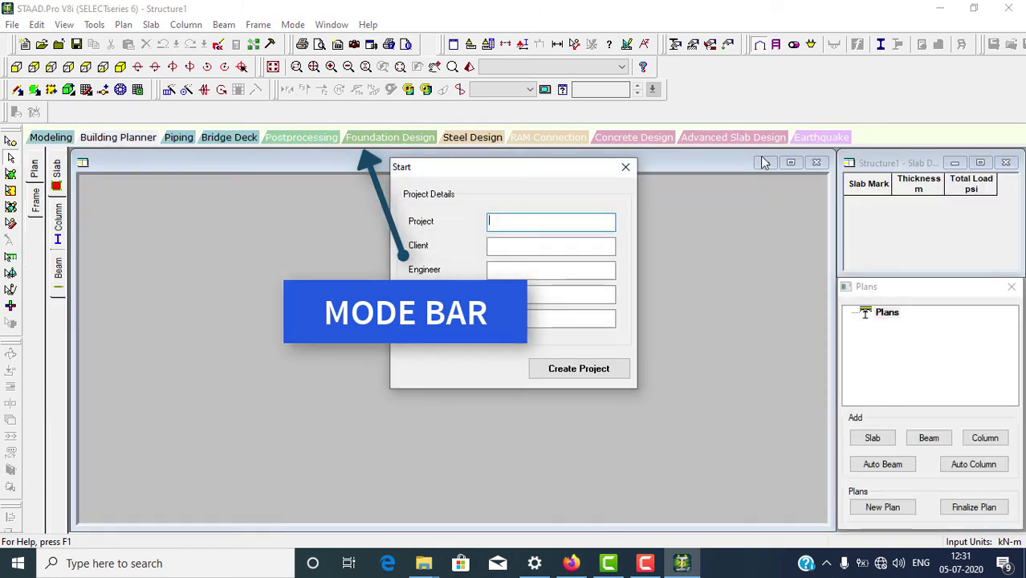
left_click(628, 165)
left_click(32, 138)
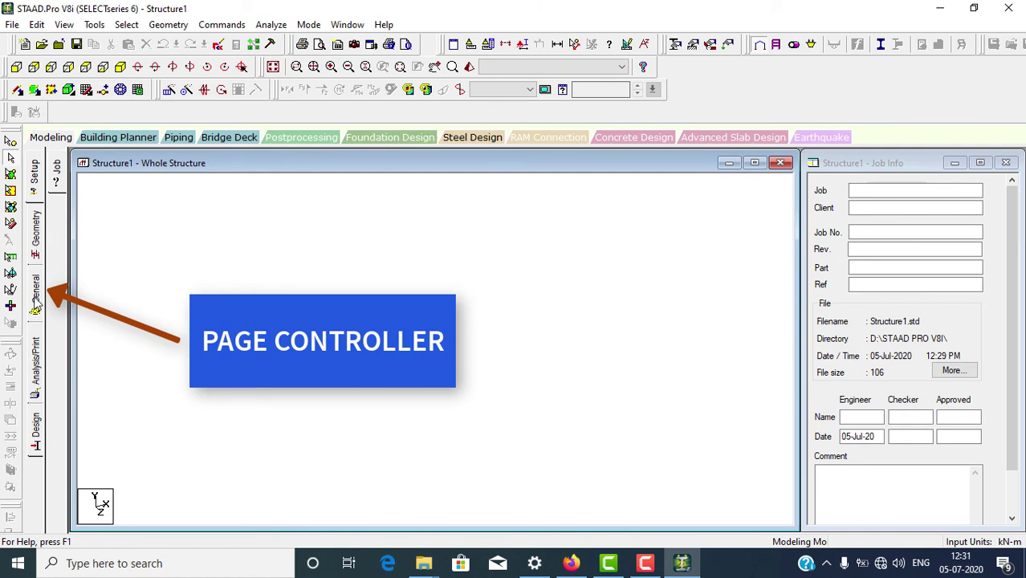
Switch to the Geometry page for beams and close the Snap Node/Beam grid settings to show the Nodes and Beams tables
left_click(36, 230)
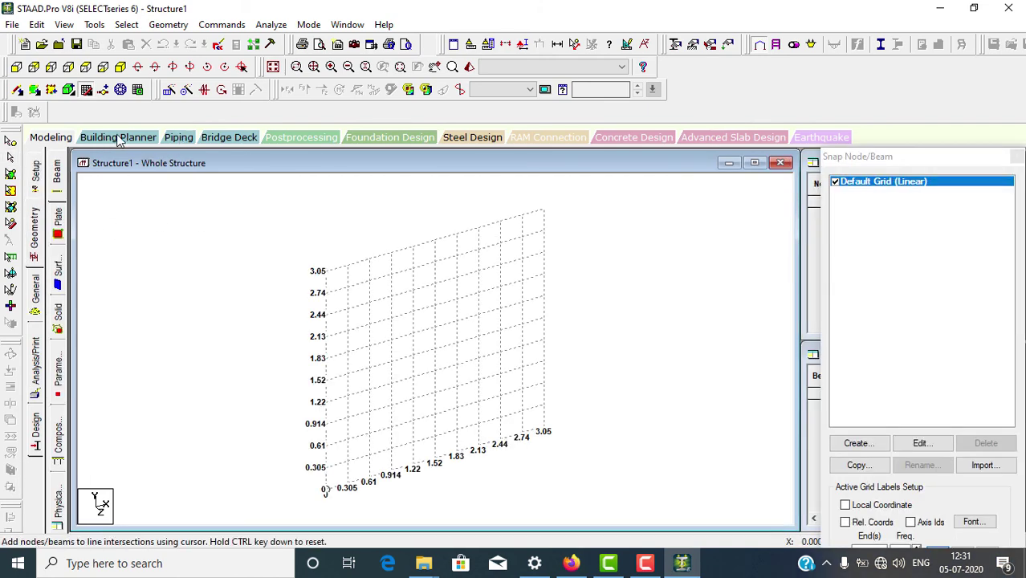
left_click(1018, 156)
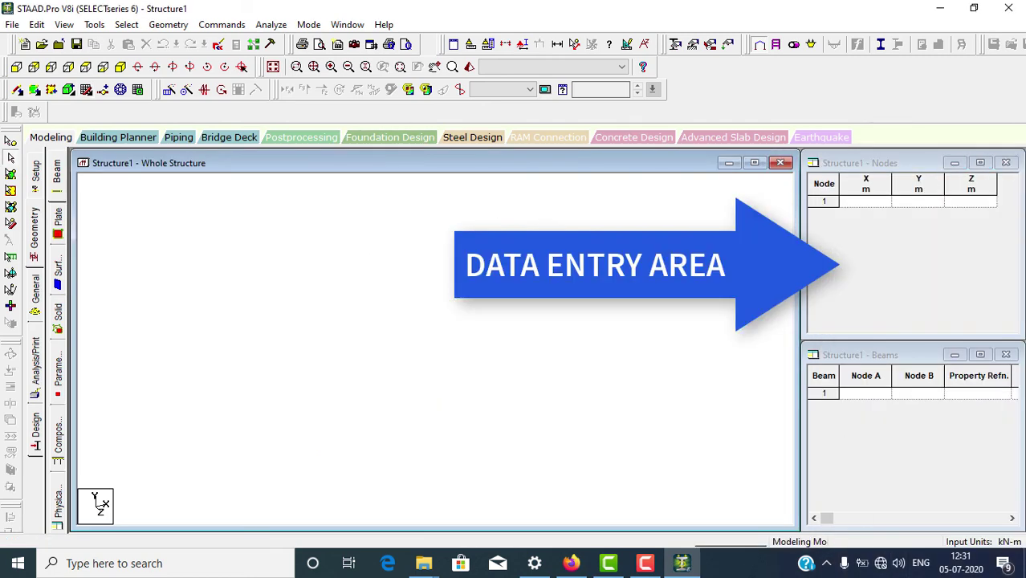